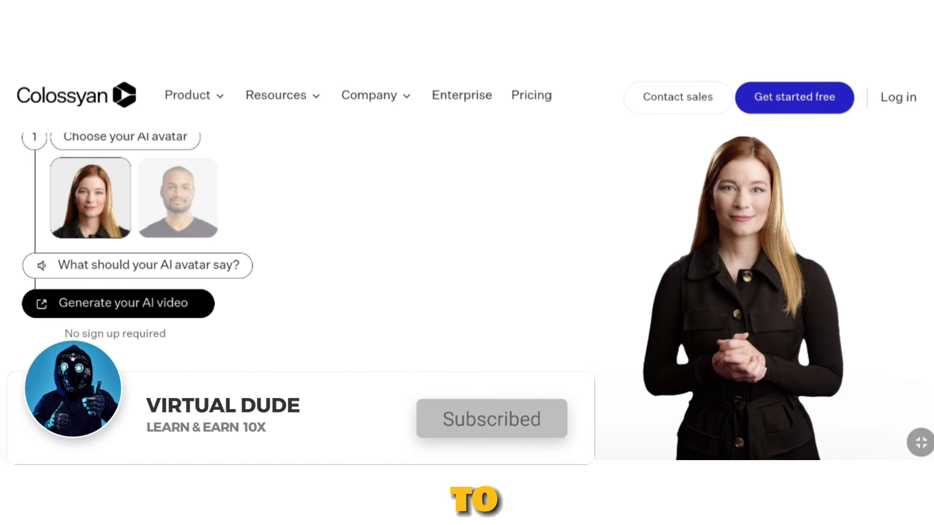
- Start a free Colossyan account and answer the onboarding questions with "Create videos for YouTube" as the goal and "Google" as the source
{"action": "left_click", "coordinate": [800, 107]}
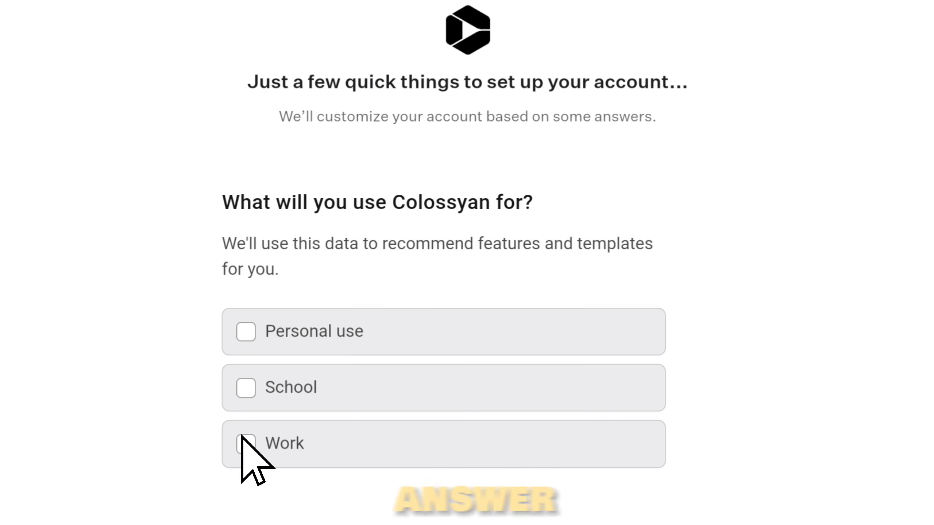
{"action": "left_click", "coordinate": [257, 330]}
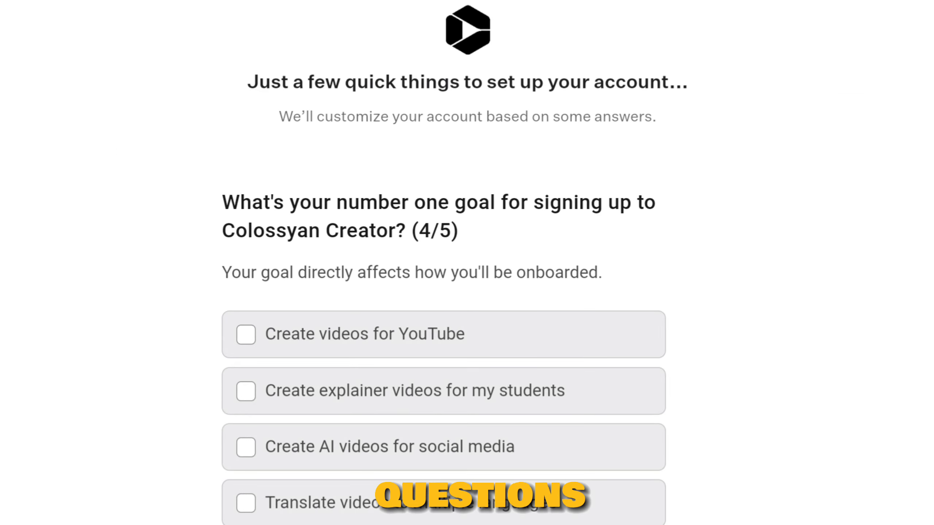
{"action": "scroll", "coordinate": [443, 263], "scroll_direction": "down", "scroll_amount": 4}
{"action": "left_click", "coordinate": [246, 190]}
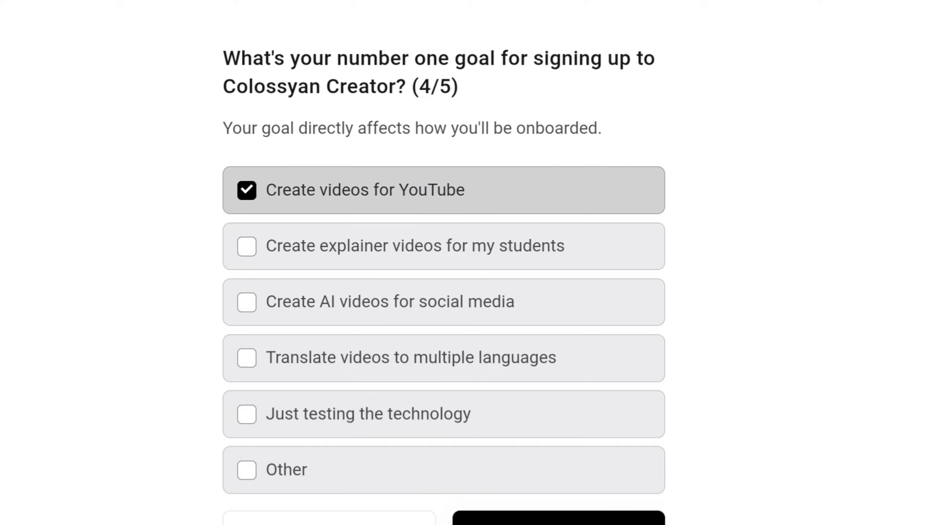
{"action": "scroll", "coordinate": [443, 263], "scroll_direction": "down", "scroll_amount": 3}
{"action": "left_click", "coordinate": [558, 424]}
{"action": "scroll", "coordinate": [443, 262], "scroll_direction": "up", "scroll_amount": 3}
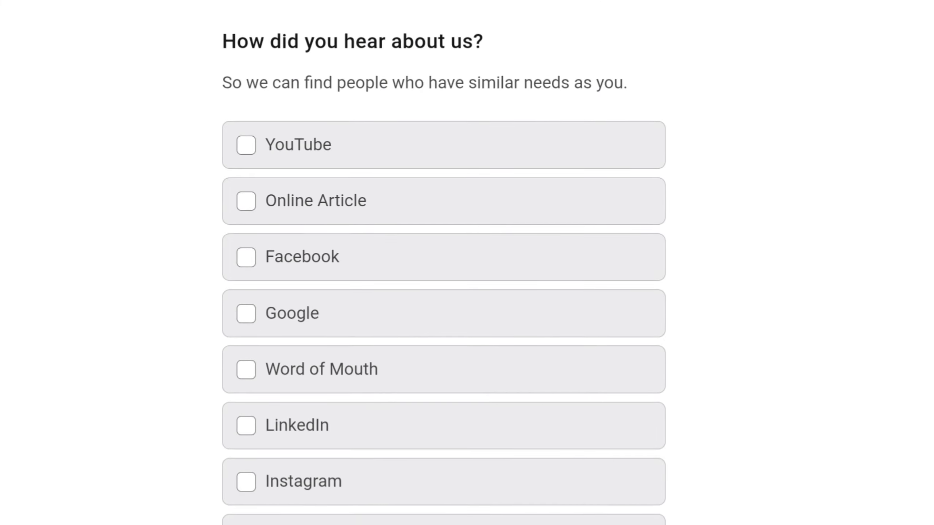
{"action": "left_click", "coordinate": [246, 314]}
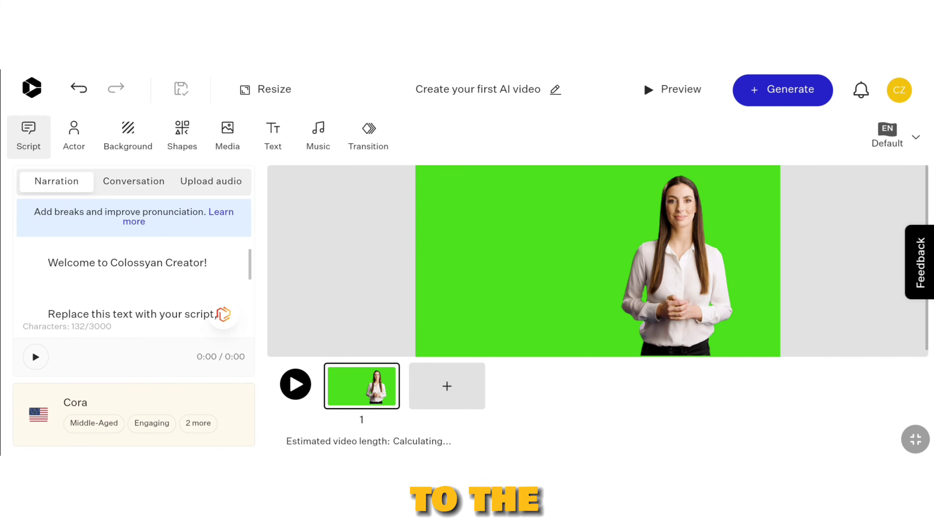
- Review the video resize options and the option for uploading an audio file as the script
{"action": "left_click", "coordinate": [278, 94]}
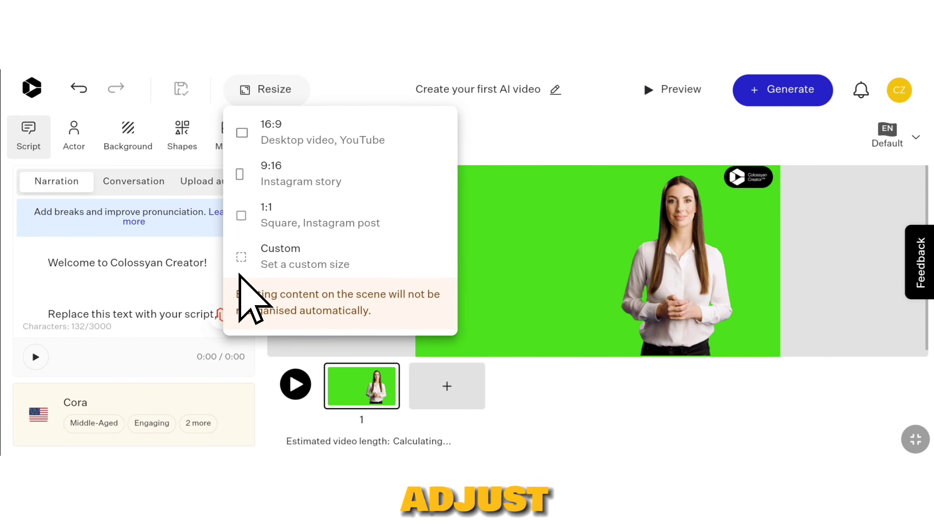
{"action": "left_click", "coordinate": [155, 238]}
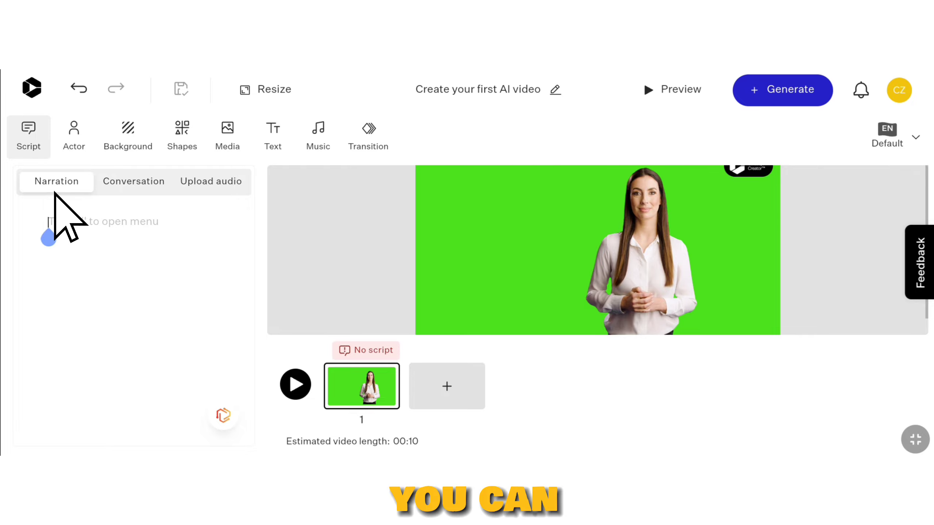
{"action": "left_click", "coordinate": [192, 188]}
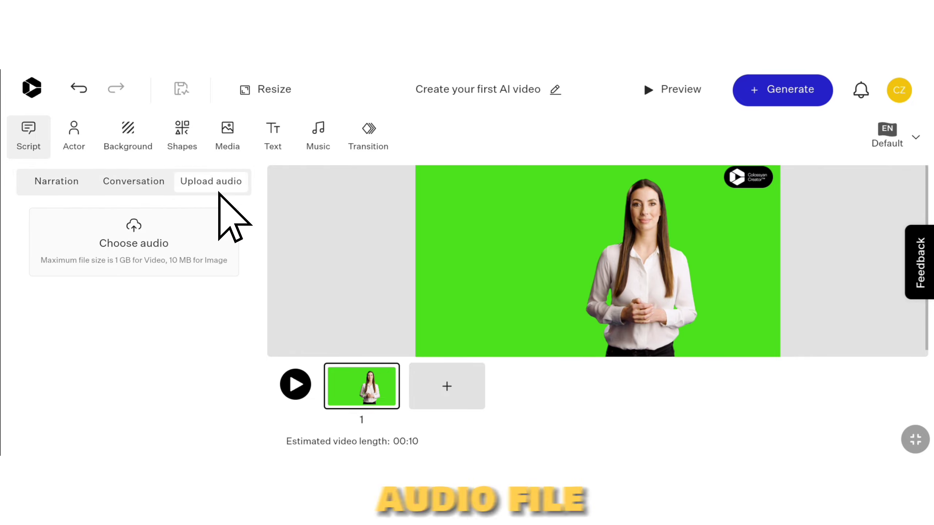
- Look through the background colour choices for the scene, including Custom and Green screen
{"action": "left_click", "coordinate": [140, 142]}
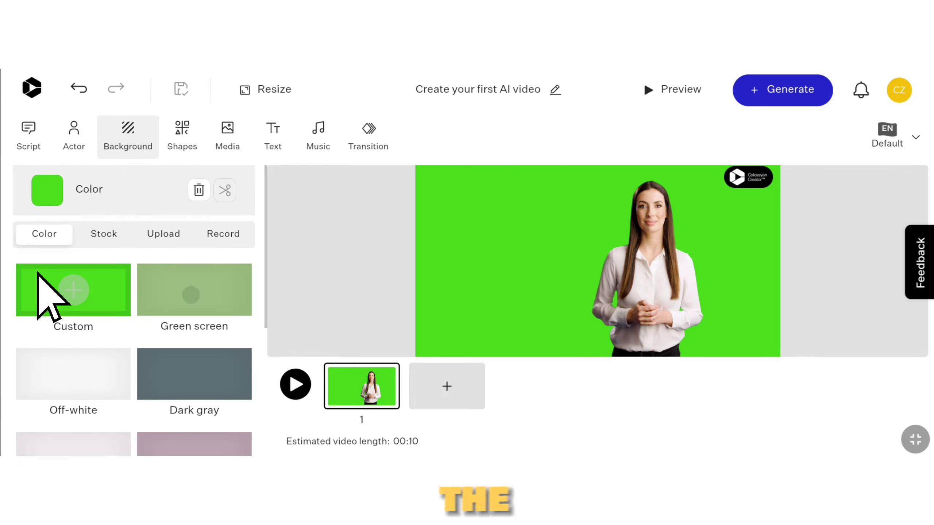
{"action": "left_click", "coordinate": [162, 280]}
{"action": "left_click", "coordinate": [73, 290]}
{"action": "left_click", "coordinate": [37, 343]}
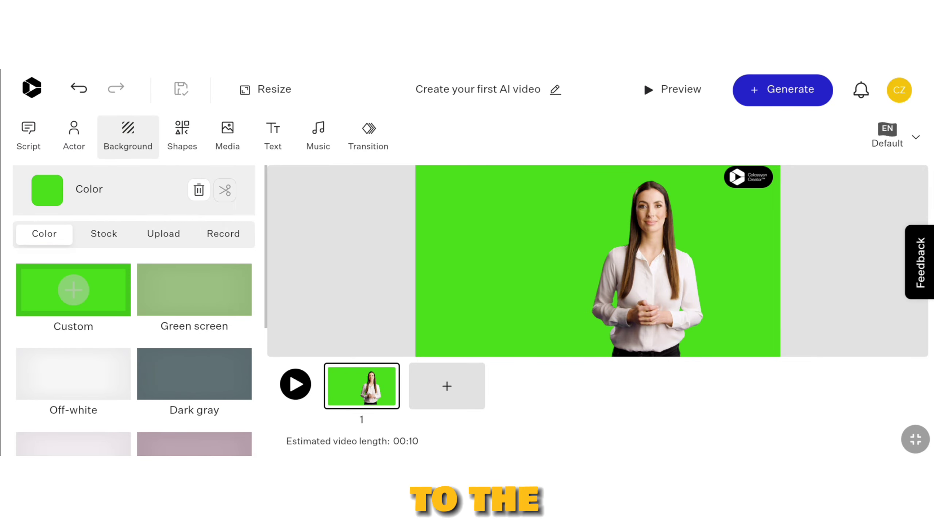
- Look through the stock photos and videos and the media upload option
{"action": "left_click", "coordinate": [227, 137]}
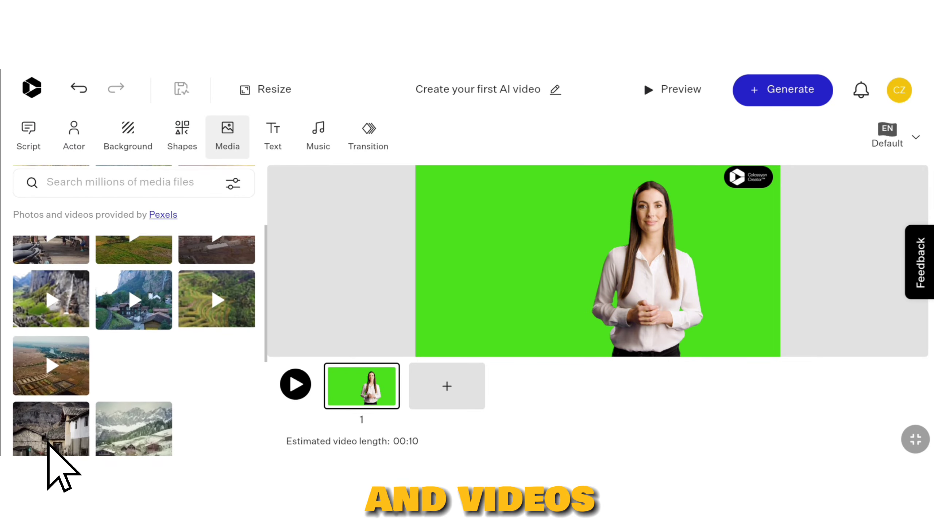
{"action": "scroll", "coordinate": [70, 405], "scroll_direction": "up", "scroll_amount": 2}
{"action": "left_click", "coordinate": [135, 180]}
{"action": "left_click", "coordinate": [89, 180]}
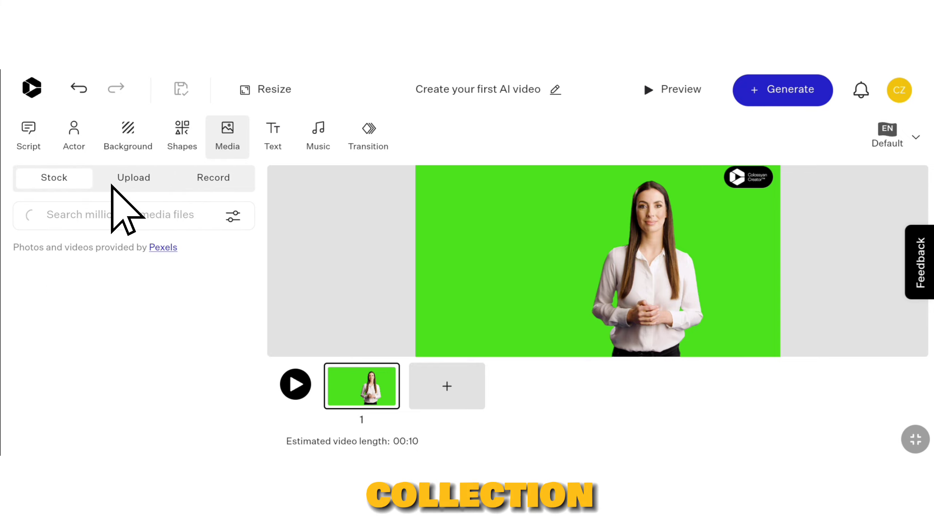
- Try the Shoulder and Head appearances on the scene's actor and return to Body
{"action": "left_click", "coordinate": [76, 136]}
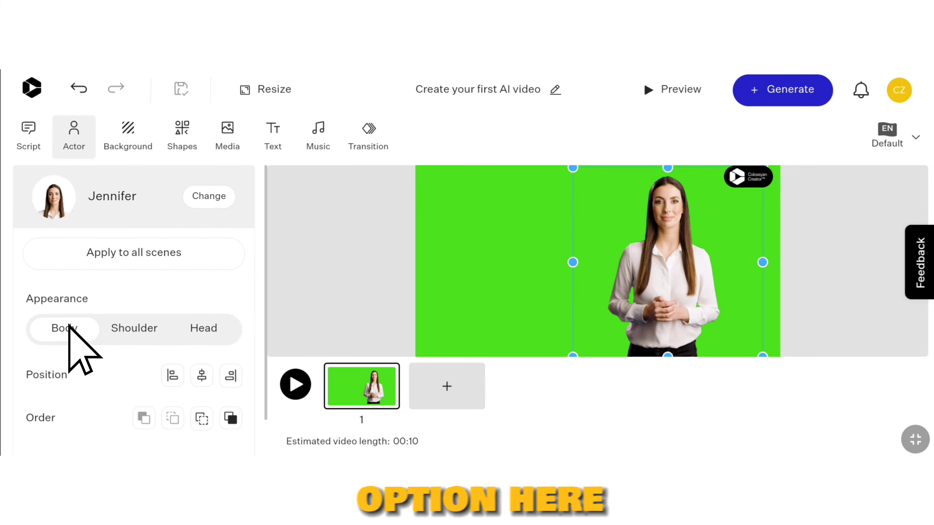
{"action": "left_click", "coordinate": [134, 328]}
{"action": "left_click", "coordinate": [200, 329]}
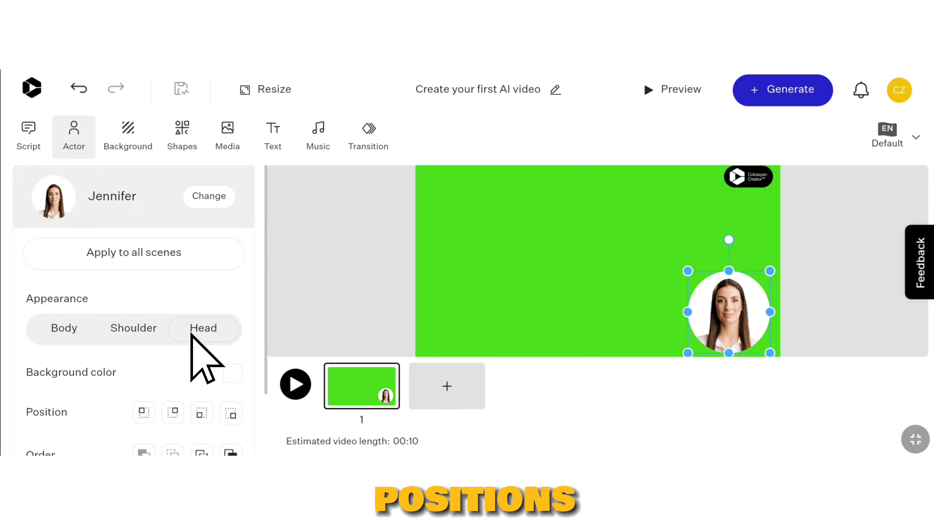
{"action": "left_click", "coordinate": [64, 327]}
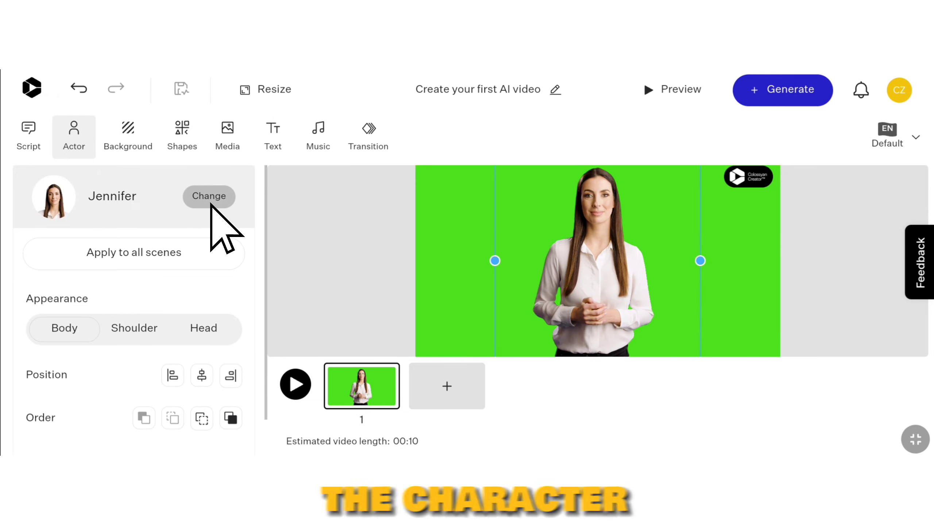
- Browse the replacement actors and open the preview of Ryan to check his style and gestures
{"action": "left_click", "coordinate": [211, 199]}
{"action": "scroll", "coordinate": [213, 206], "scroll_direction": "down", "scroll_amount": 10}
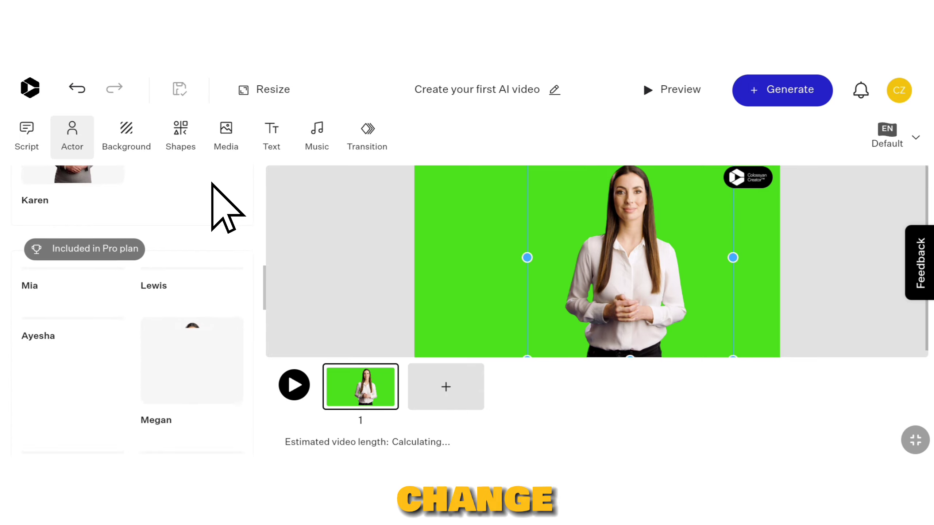
{"action": "scroll", "coordinate": [212, 183], "scroll_direction": "down", "scroll_amount": 2}
{"action": "scroll", "coordinate": [212, 314], "scroll_direction": "up", "scroll_amount": 2}
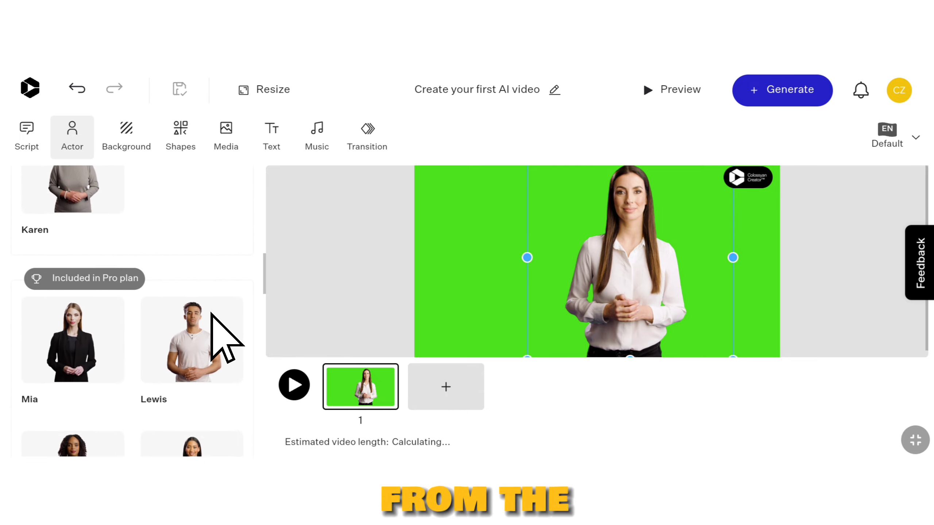
{"action": "left_click", "coordinate": [214, 316]}
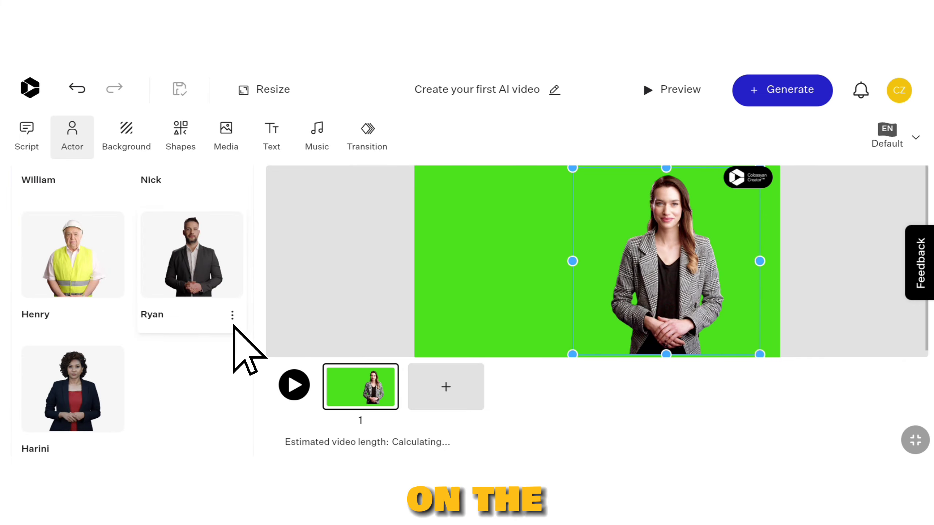
{"action": "left_click", "coordinate": [233, 315]}
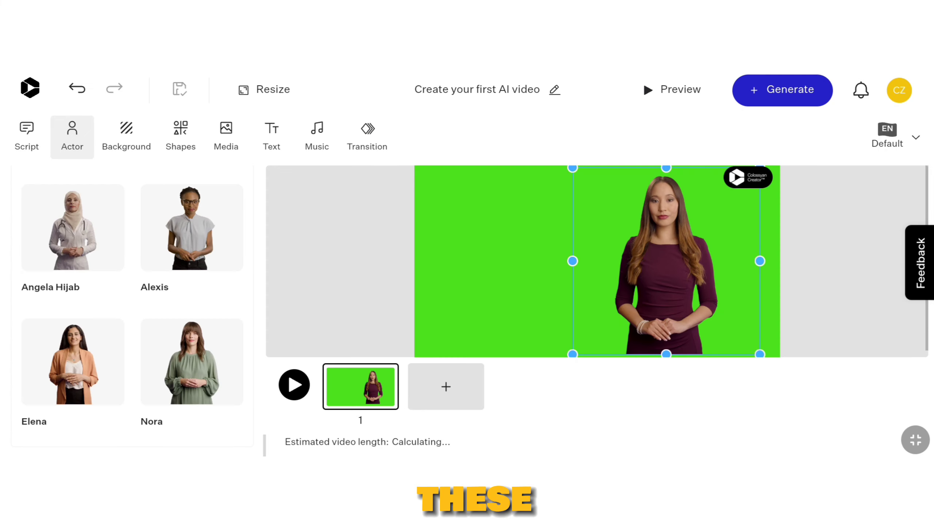
- Replace the scene's actor with Luke from the Enterprise actors
{"action": "scroll", "coordinate": [217, 348], "scroll_direction": "up", "scroll_amount": 5}
{"action": "scroll", "coordinate": [99, 367], "scroll_direction": "down", "scroll_amount": 1}
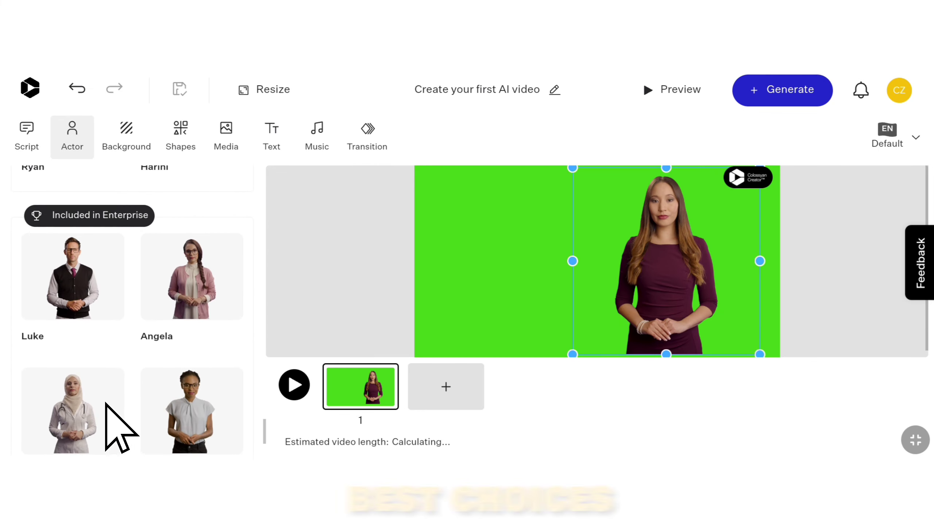
{"action": "left_click", "coordinate": [70, 295]}
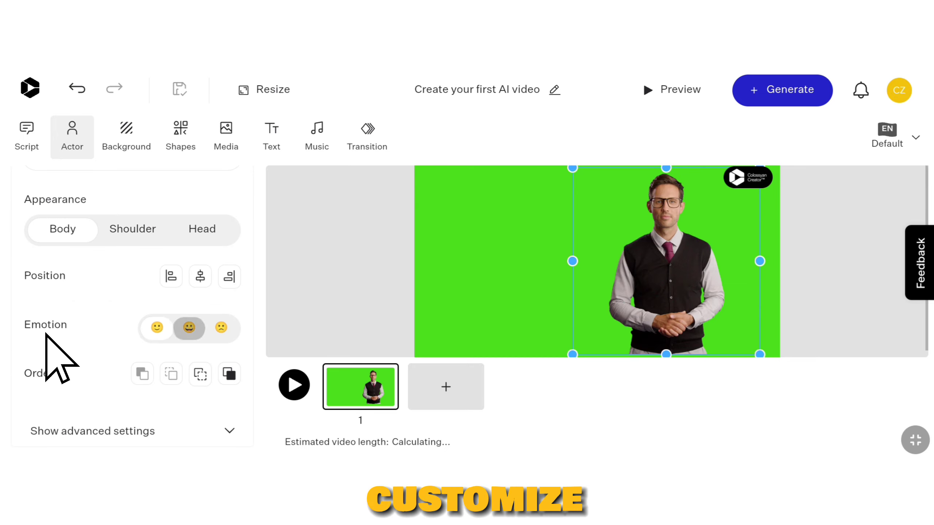
- Try the sad and happy emotions on the actor and choose the Shoulder appearance
{"action": "left_click", "coordinate": [221, 329]}
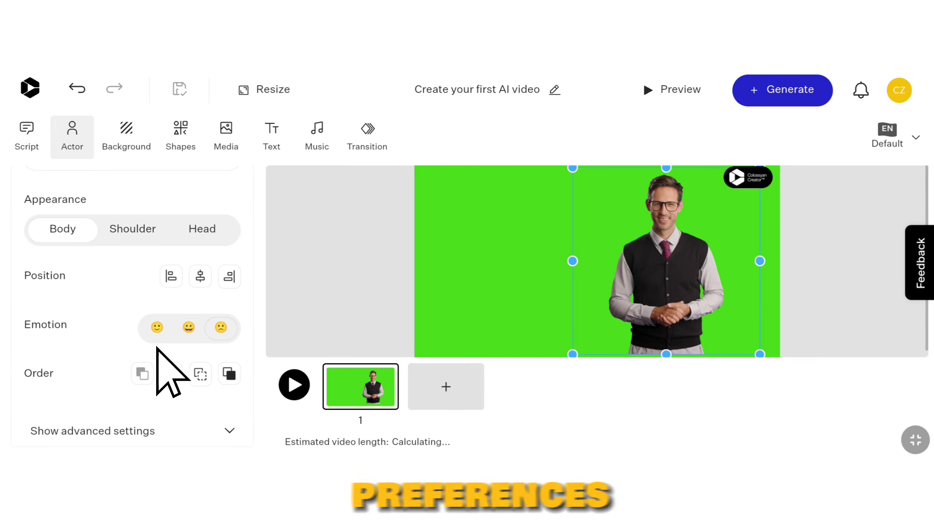
{"action": "scroll", "coordinate": [222, 346], "scroll_direction": "up", "scroll_amount": 2}
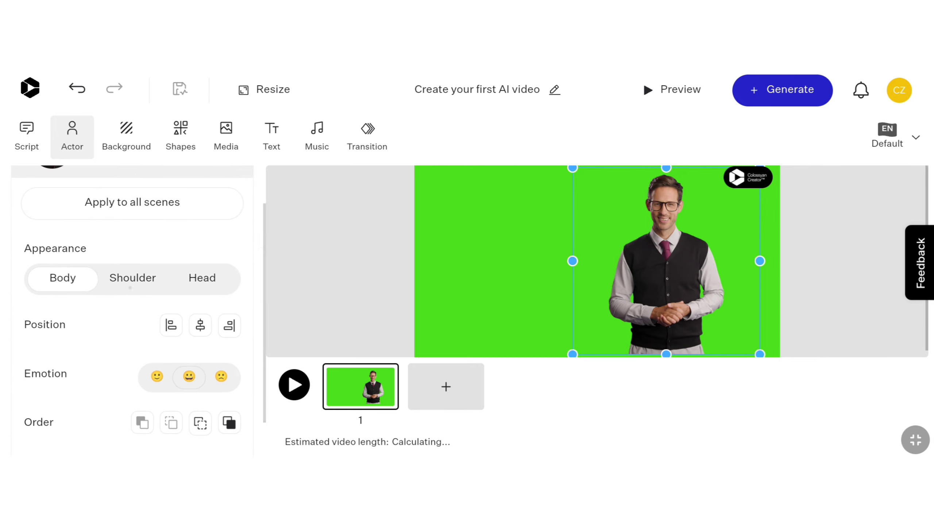
{"action": "left_click", "coordinate": [132, 278]}
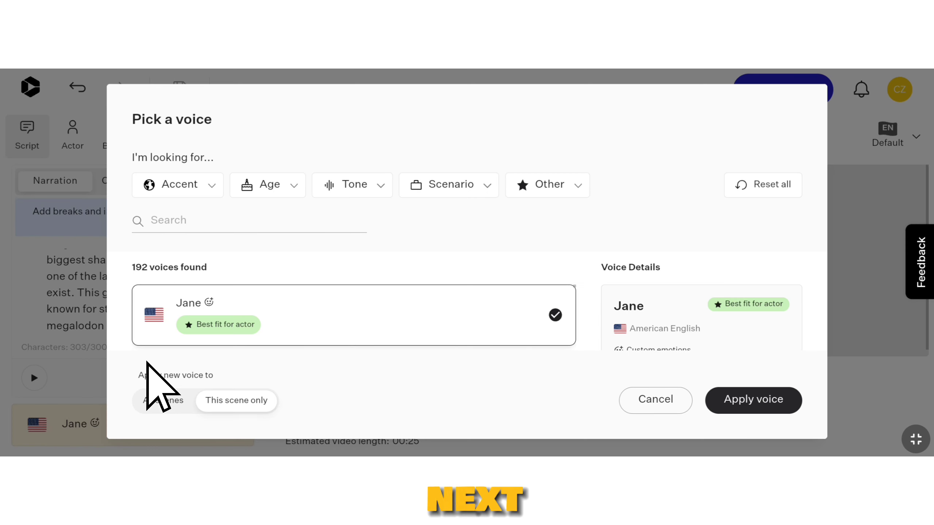
- Browse the voices available for this scene's narration
{"action": "scroll", "coordinate": [271, 338], "scroll_direction": "down", "scroll_amount": 2}
{"action": "left_click", "coordinate": [168, 340]}
{"action": "scroll", "coordinate": [169, 340], "scroll_direction": "down", "scroll_amount": 5}
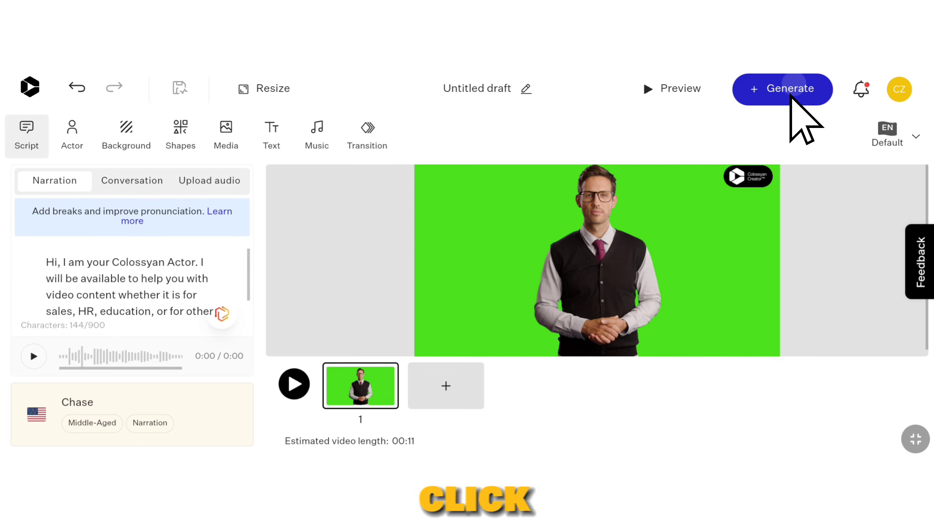
- Choose the output resolution in the video generation settings and generate the video
{"action": "left_click", "coordinate": [794, 95]}
{"action": "left_click", "coordinate": [603, 260]}
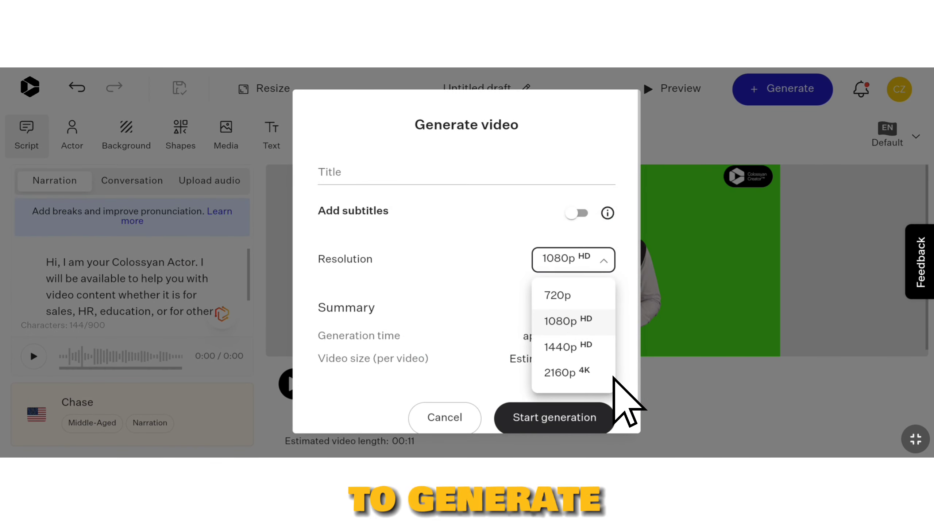
{"action": "left_click", "coordinate": [611, 374]}
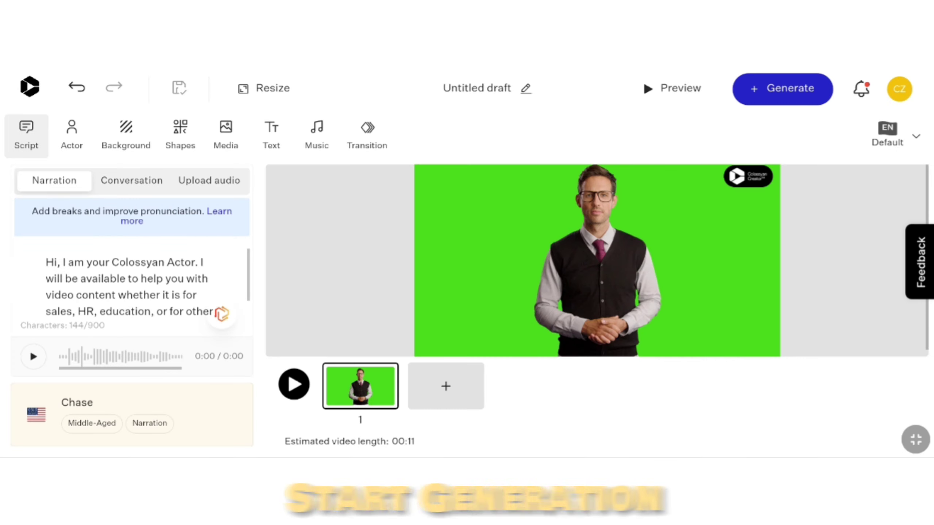
- Go to the generated videos and download "Create your first AI video"
{"action": "left_click", "coordinate": [30, 87]}
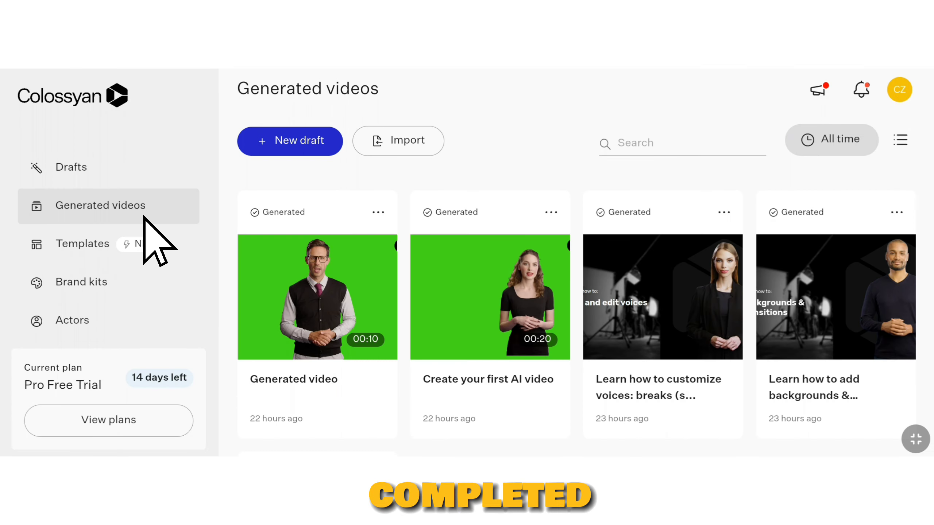
{"action": "left_click", "coordinate": [554, 219]}
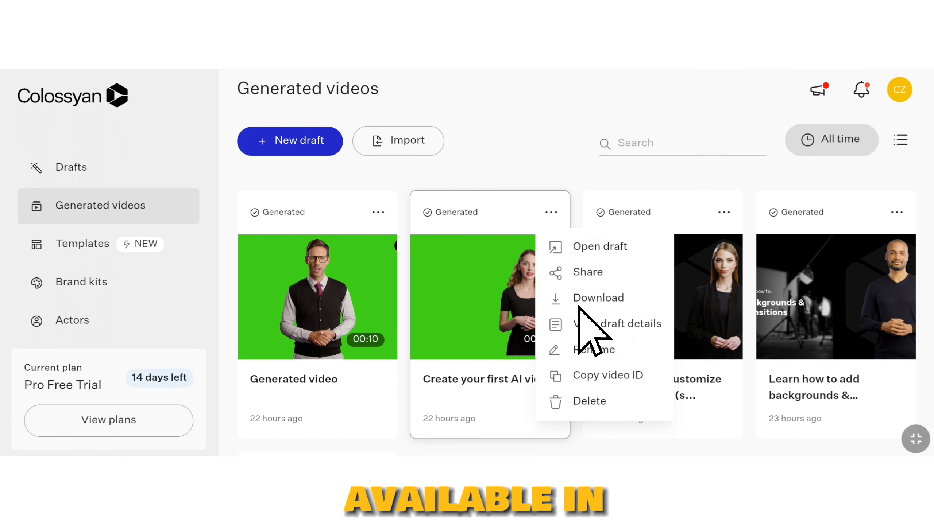
{"action": "left_click", "coordinate": [625, 299]}
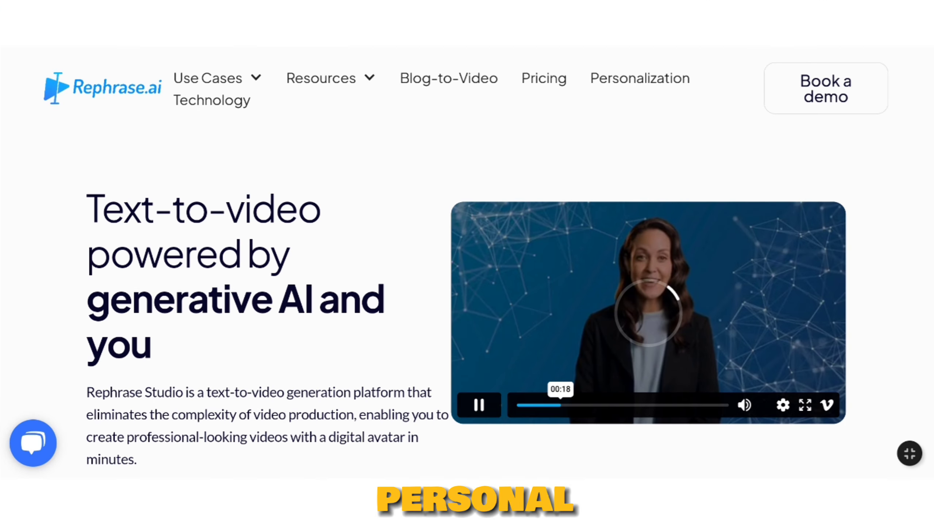
- Switch to the Rephrase.ai website and open its Studio login page
{"action": "scroll", "coordinate": [119, 235], "scroll_direction": "down", "scroll_amount": 8}
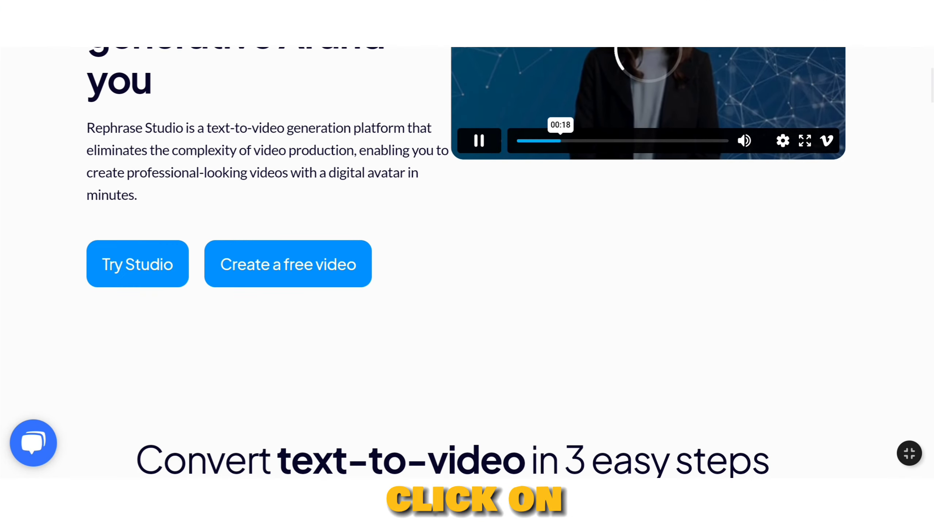
{"action": "left_click", "coordinate": [137, 221]}
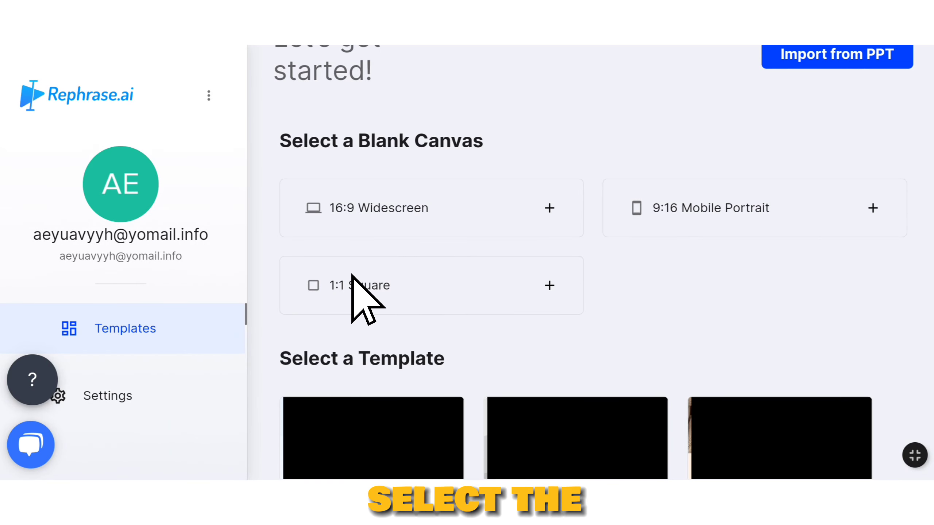
{"action": "scroll", "coordinate": [354, 292], "scroll_direction": "up", "scroll_amount": 1}
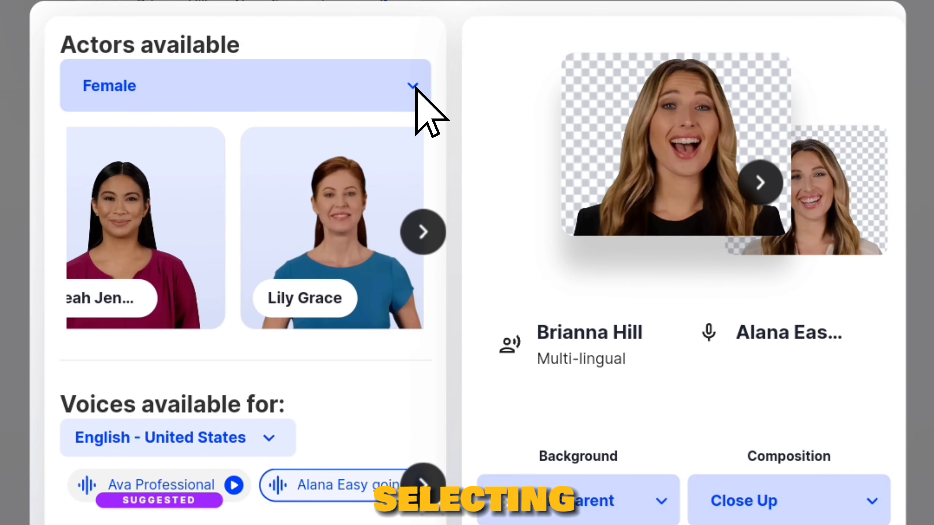
- Change the actor filter from female to all actors
{"action": "left_click", "coordinate": [414, 97]}
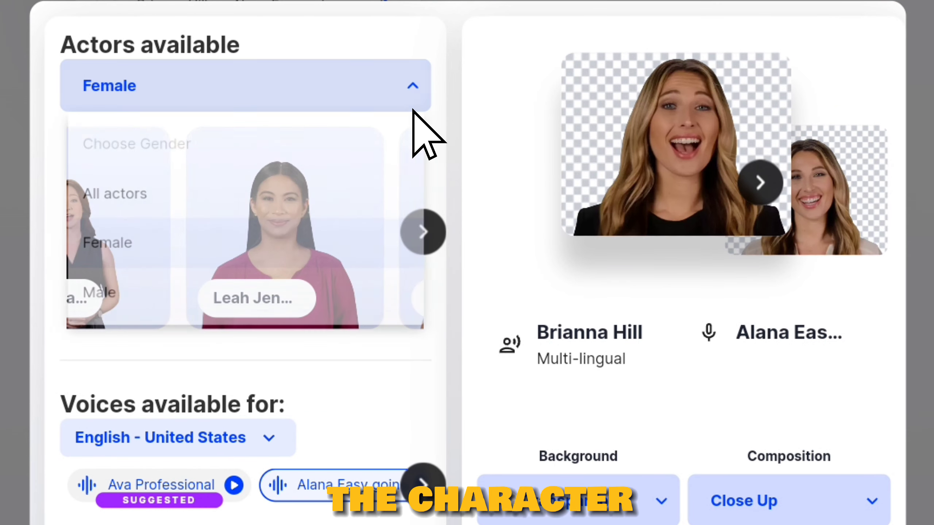
{"action": "left_click", "coordinate": [400, 218]}
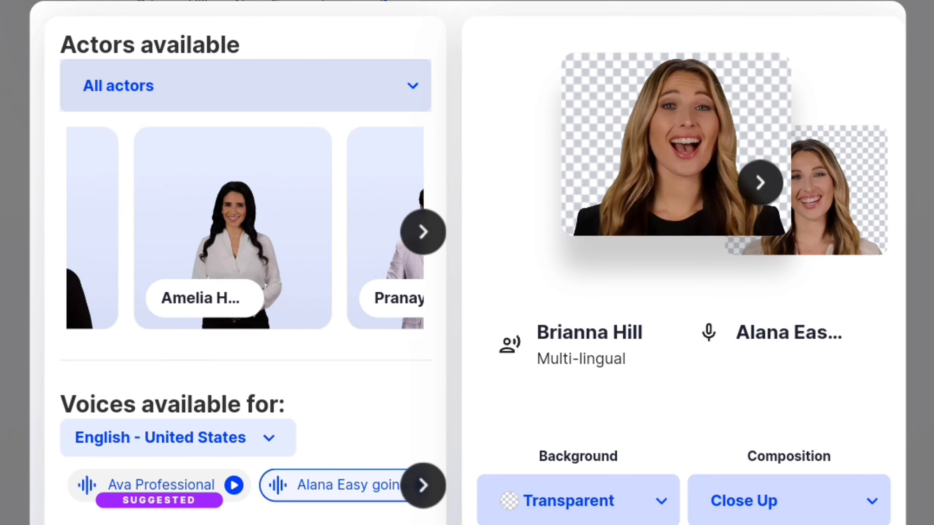
- Preview the Vaibhavi and Mateo Lee actors and return to Brianna Hill
{"action": "left_click", "coordinate": [170, 254]}
{"action": "left_click", "coordinate": [184, 266]}
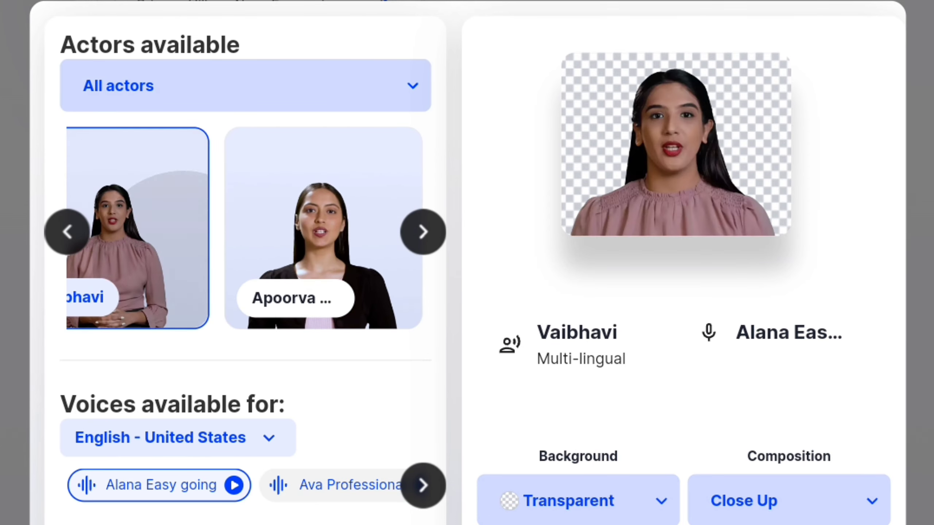
{"action": "scroll", "coordinate": [245, 228], "scroll_direction": "left", "scroll_amount": 3}
{"action": "left_click", "coordinate": [275, 236]}
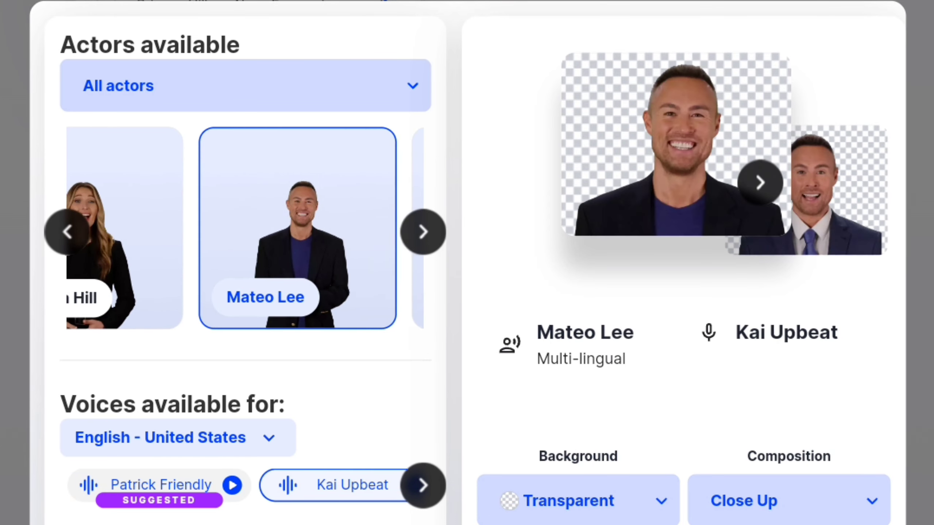
{"action": "scroll", "coordinate": [245, 228], "scroll_direction": "left", "scroll_amount": 2}
{"action": "left_click", "coordinate": [174, 227]}
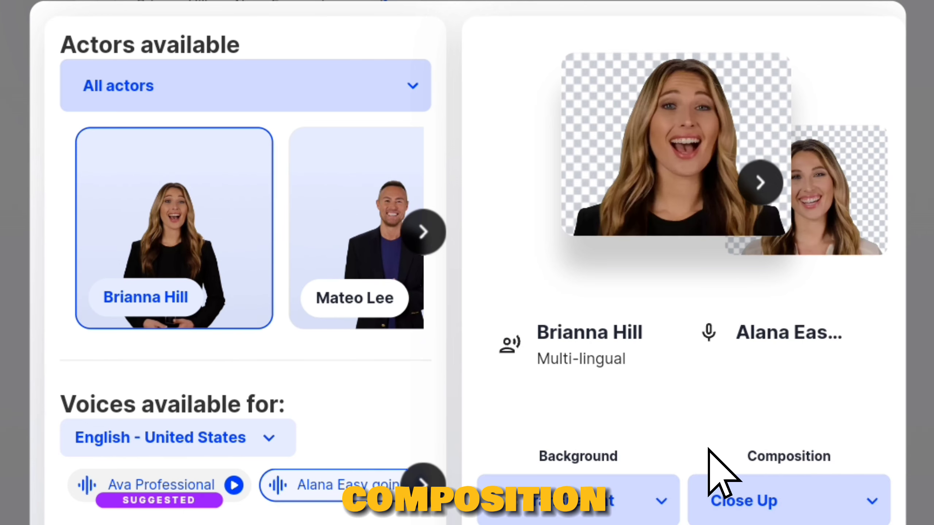
- Set the composition to Medium Short and compare the actor's two outfits, keeping the black blazer
{"action": "left_click", "coordinate": [719, 500]}
{"action": "left_click", "coordinate": [802, 444]}
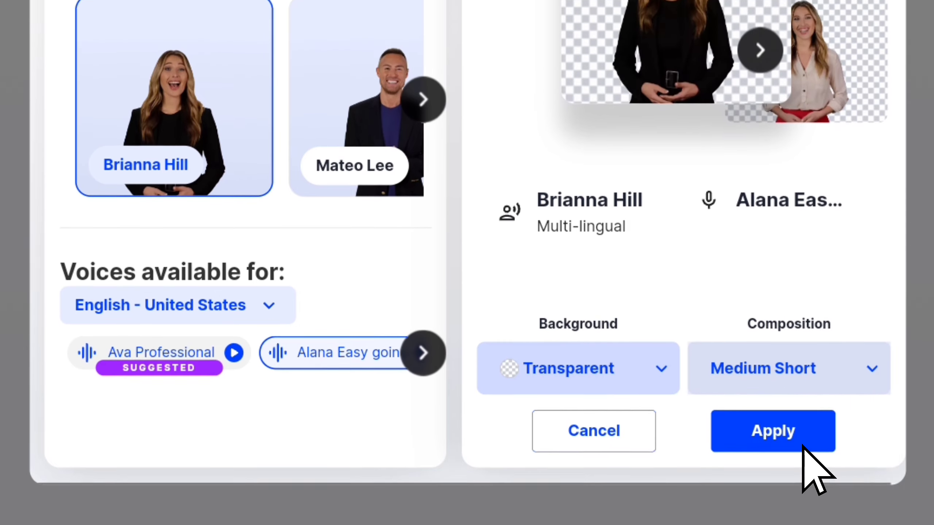
{"action": "left_click", "coordinate": [760, 162]}
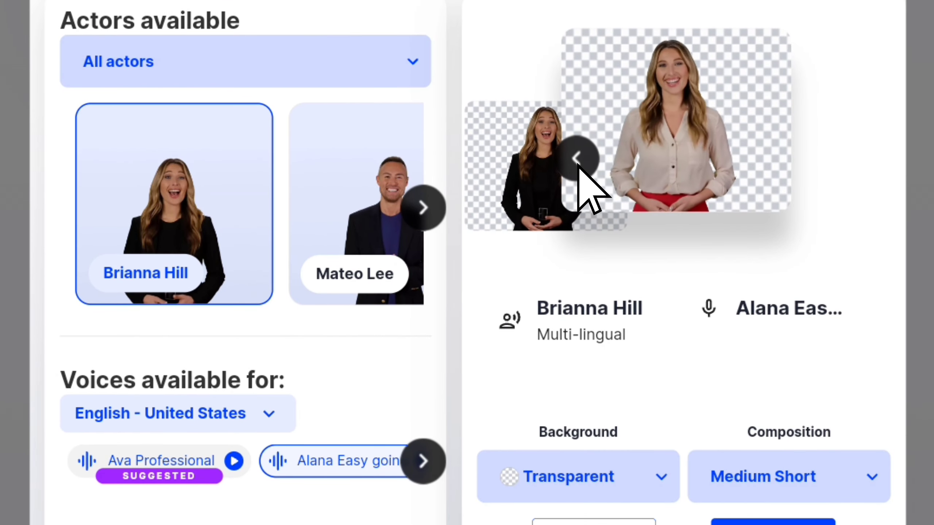
{"action": "left_click", "coordinate": [579, 164]}
- Preview the English - United States voices, choose the Emily Original voice, and apply the actor and voice settings
{"action": "left_click", "coordinate": [423, 462]}
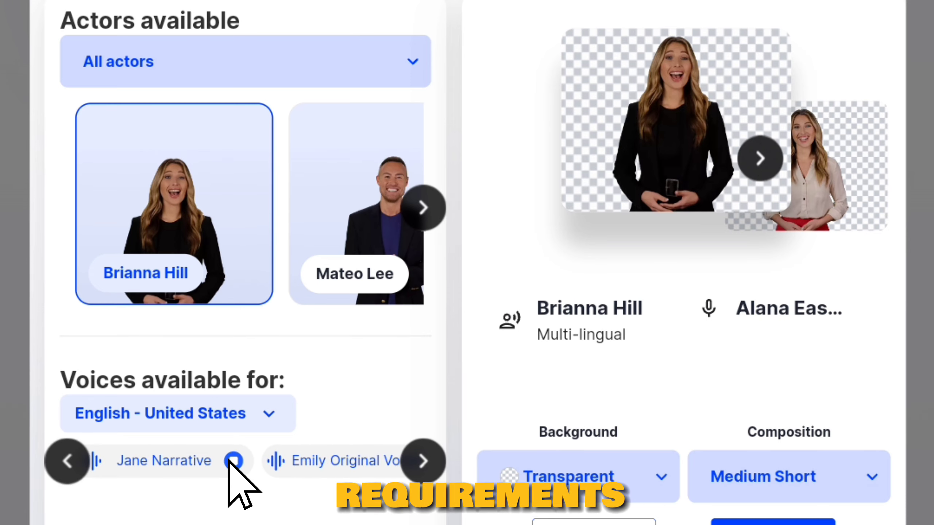
{"action": "left_click", "coordinate": [232, 461]}
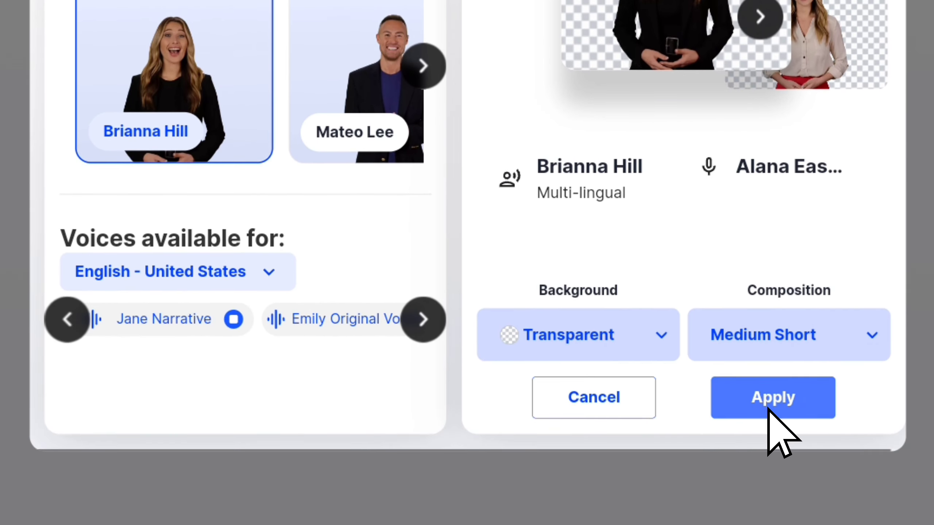
{"action": "left_click", "coordinate": [764, 505]}
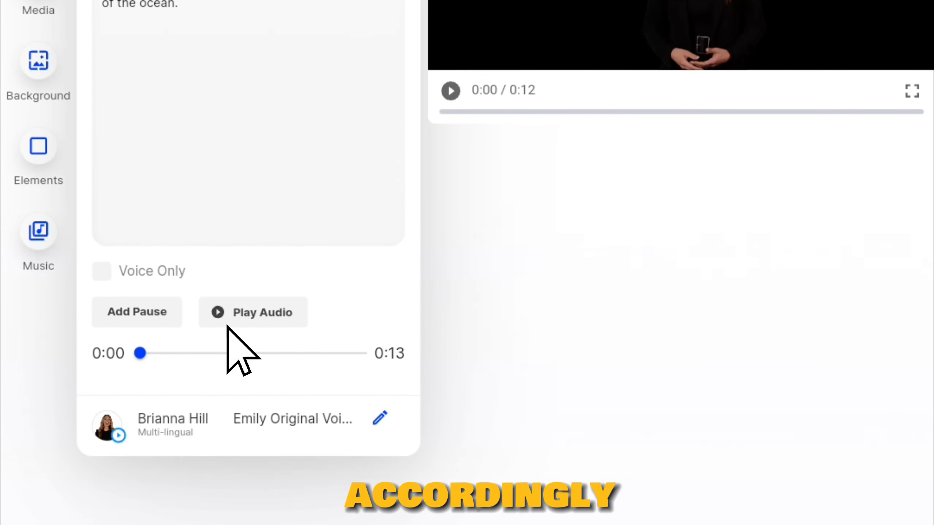
- Play the script's audio and export the video with captions off
{"action": "left_click", "coordinate": [233, 505]}
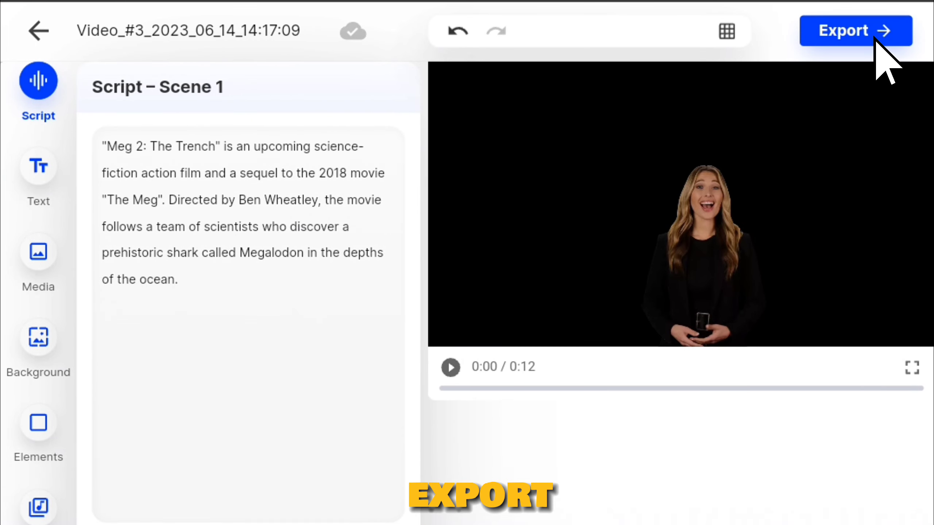
{"action": "left_click", "coordinate": [851, 41]}
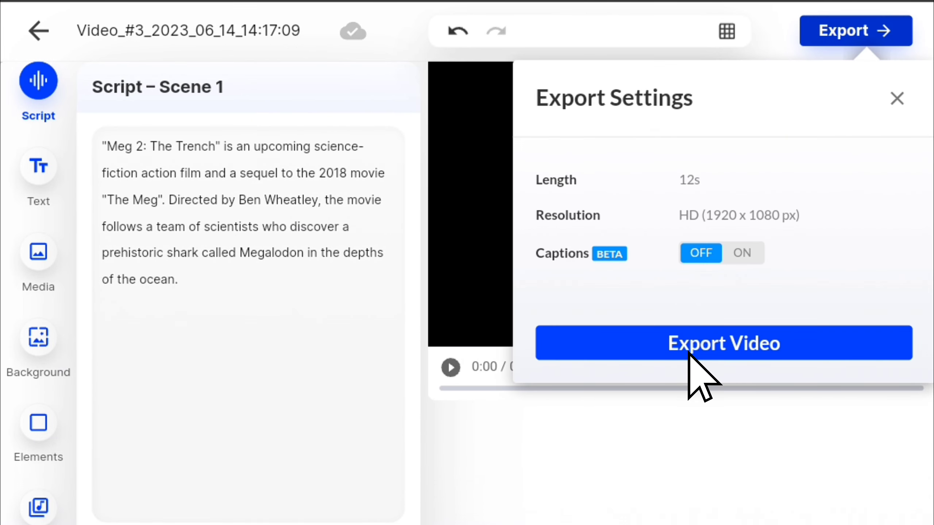
{"action": "left_click", "coordinate": [733, 351]}
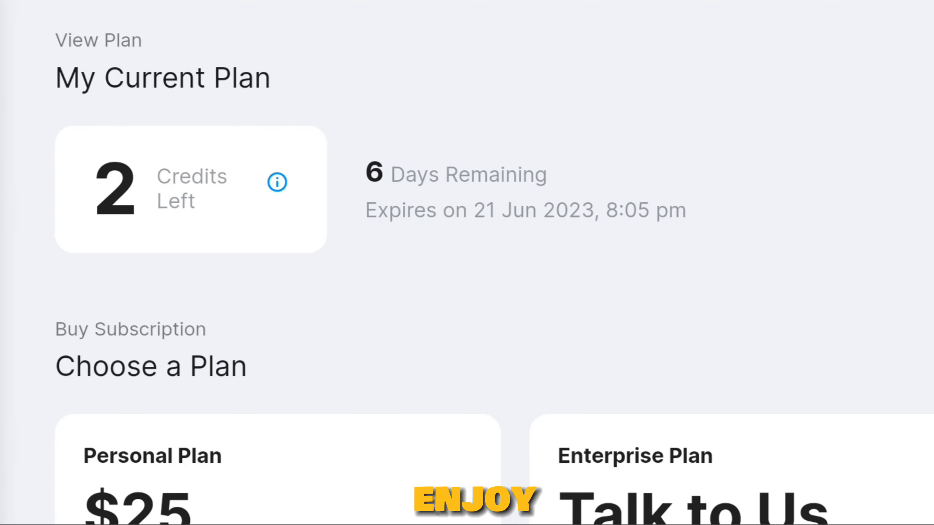
- Switch to the Kreado AI website, log in, and start creating an oral broadcast video
{"action": "mouse_move", "coordinate": [277, 182]}
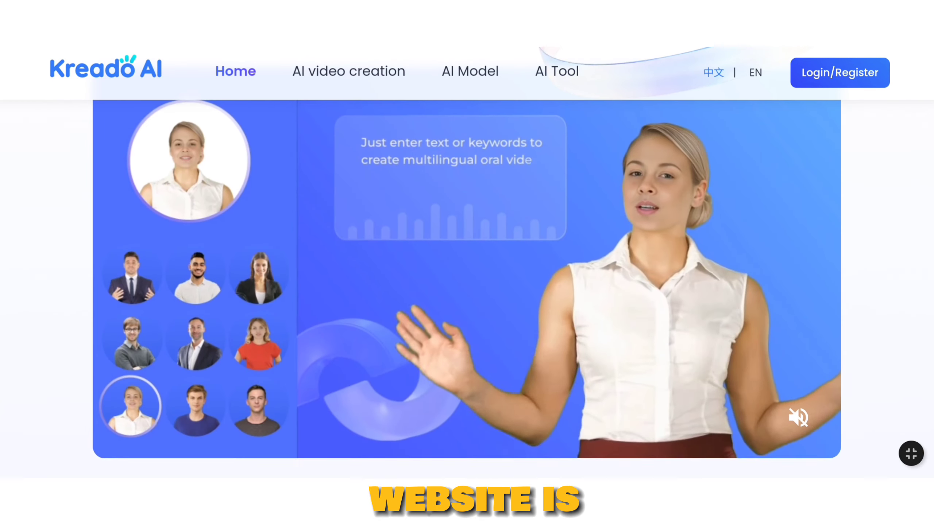
{"action": "scroll", "coordinate": [833, 78], "scroll_direction": "up", "scroll_amount": 5}
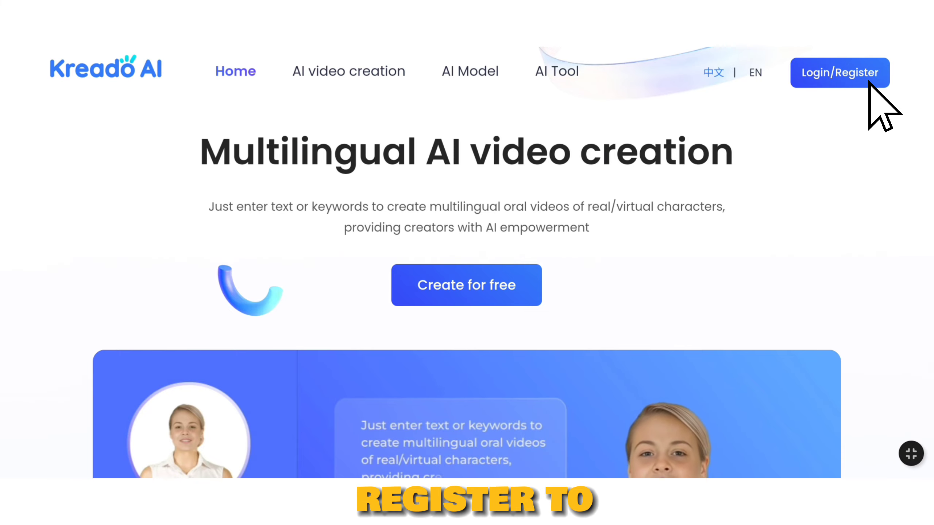
{"action": "left_click", "coordinate": [870, 83]}
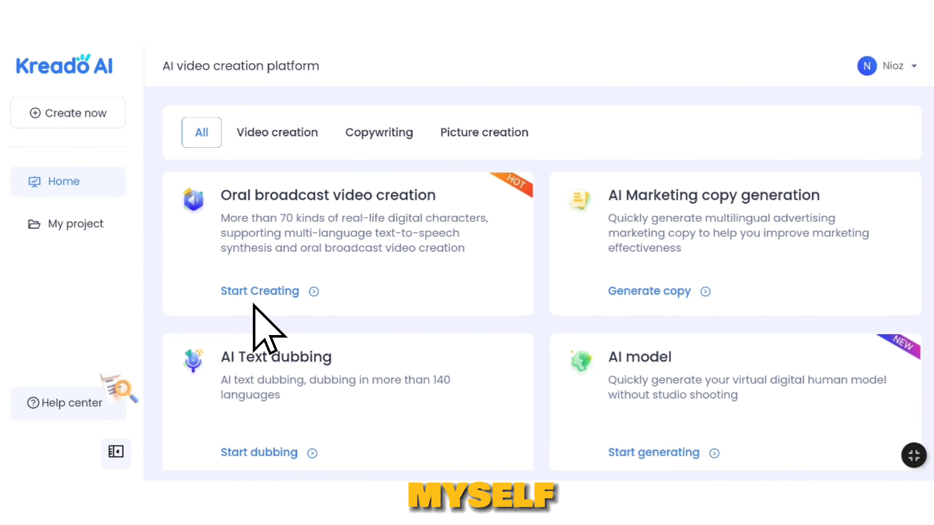
{"action": "left_click", "coordinate": [258, 293]}
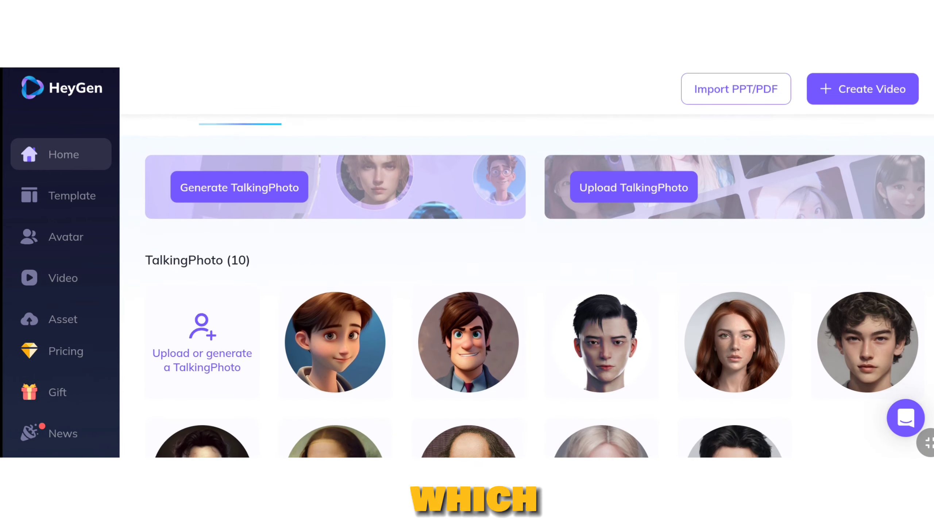
- Switch to HeyGen and examine the TalkingPhoto options and video creation choices on its home page
{"action": "scroll", "coordinate": [535, 287], "scroll_direction": "down", "scroll_amount": 2}
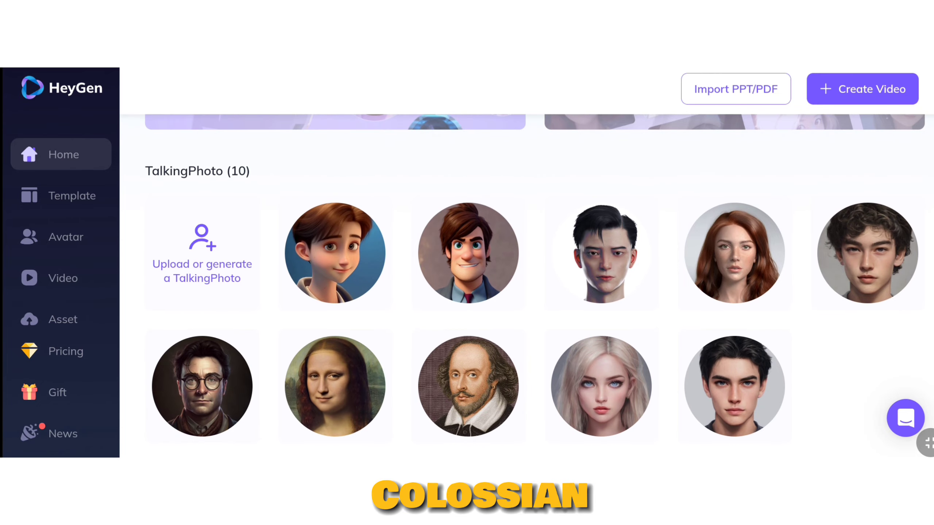
{"action": "scroll", "coordinate": [535, 287], "scroll_direction": "up", "scroll_amount": 5}
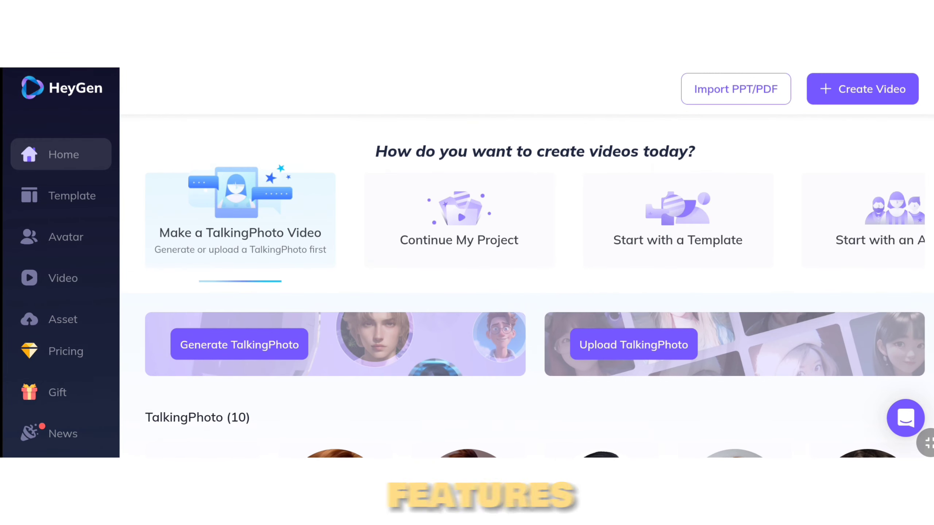